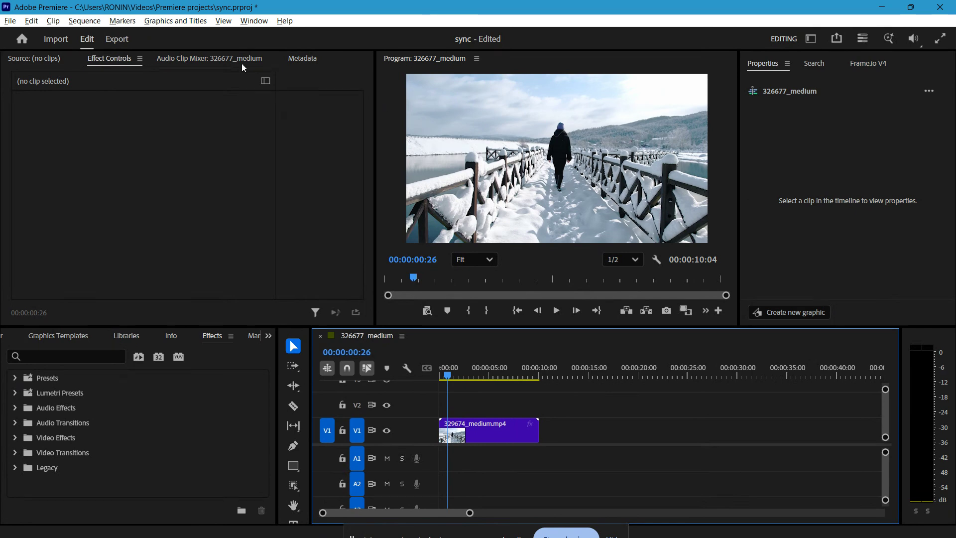
Review the Media Cache preferences for deleting cache files and close them without changes.
click(33, 21)
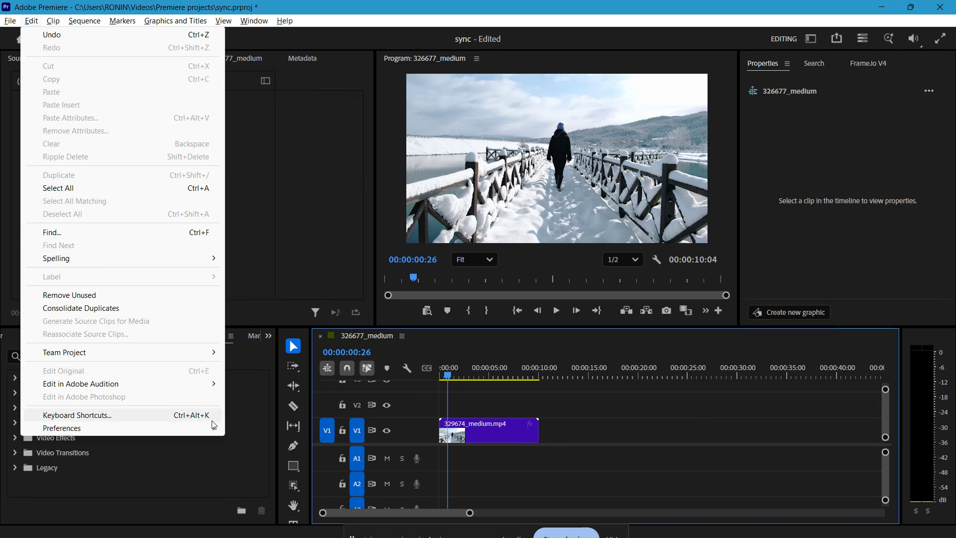
mouse_move(215, 428)
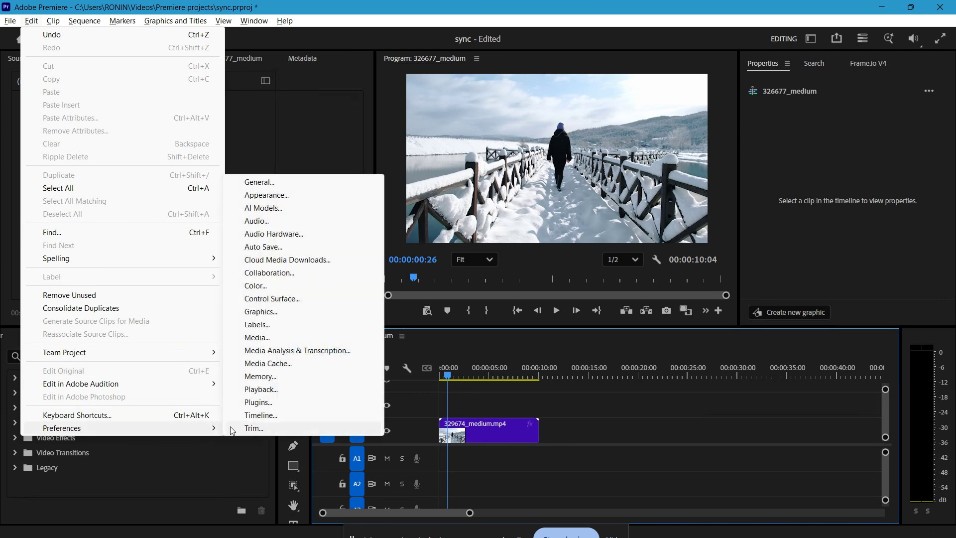
click(346, 366)
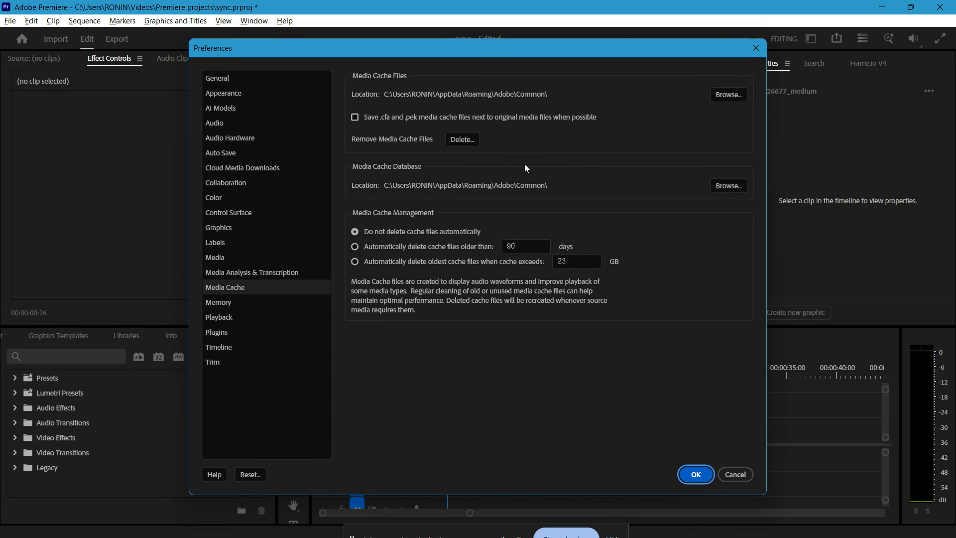
click(735, 475)
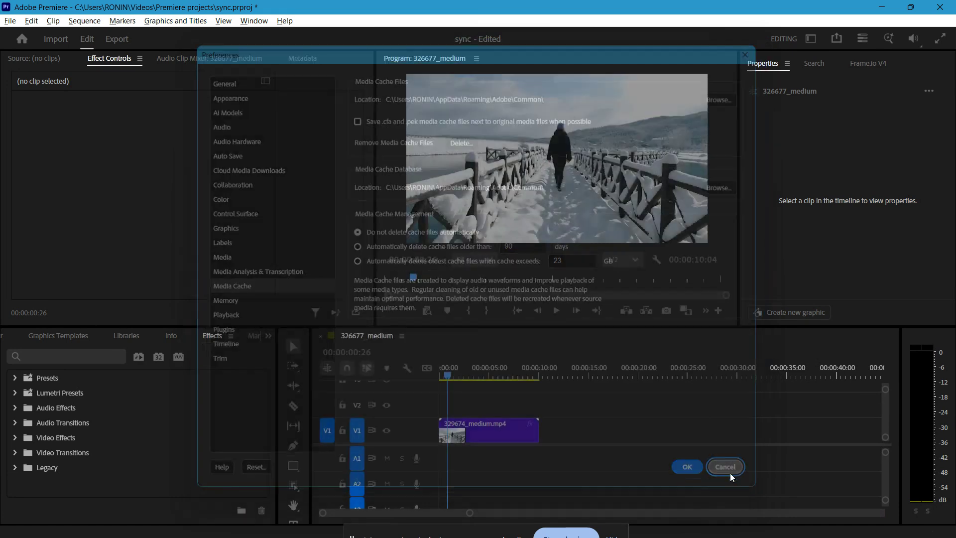
Review the available video renderer options in the general project settings and close the settings without changes.
click(12, 22)
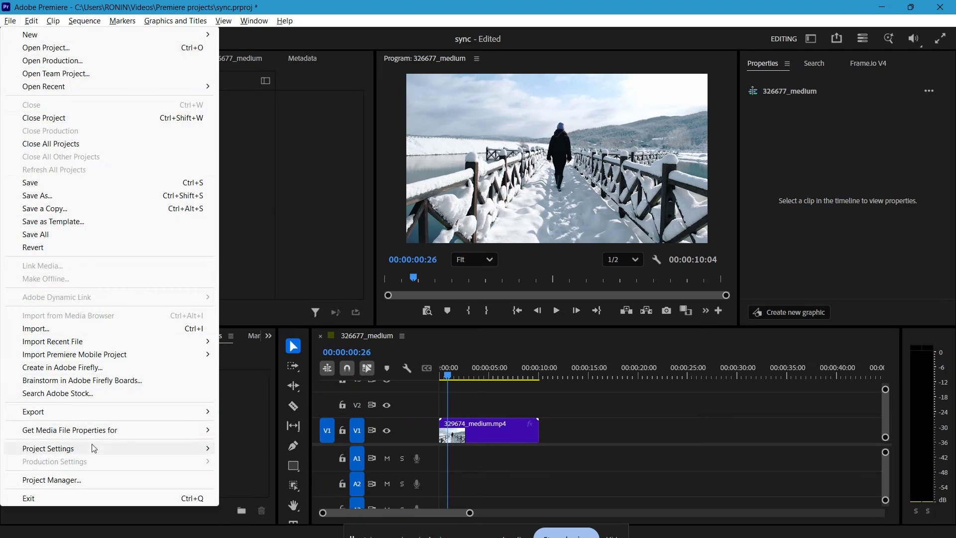
mouse_move(91, 448)
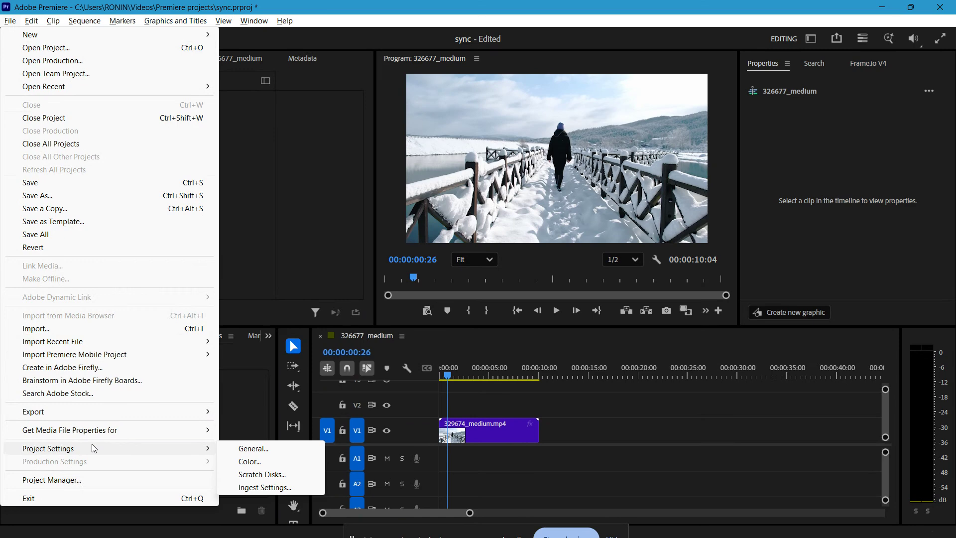
click(255, 448)
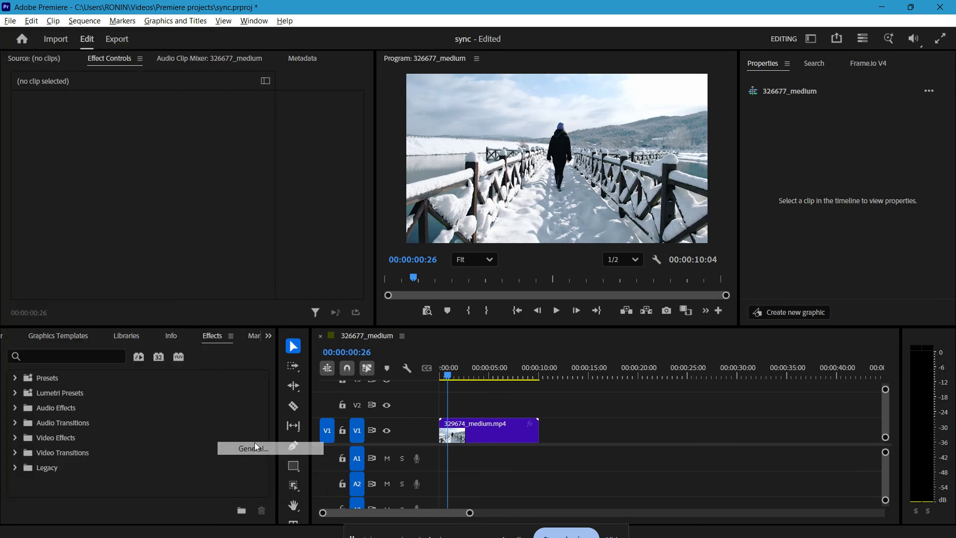
click(555, 168)
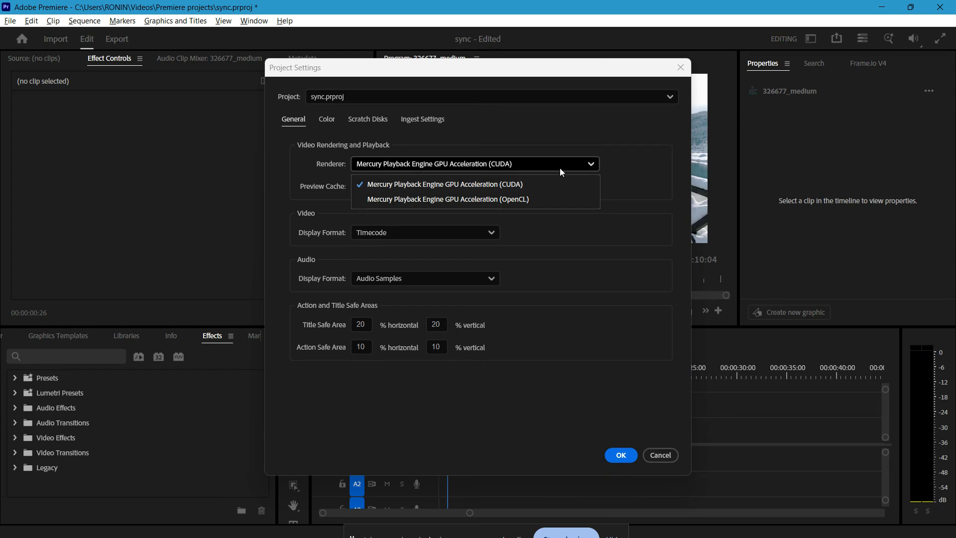
click(632, 123)
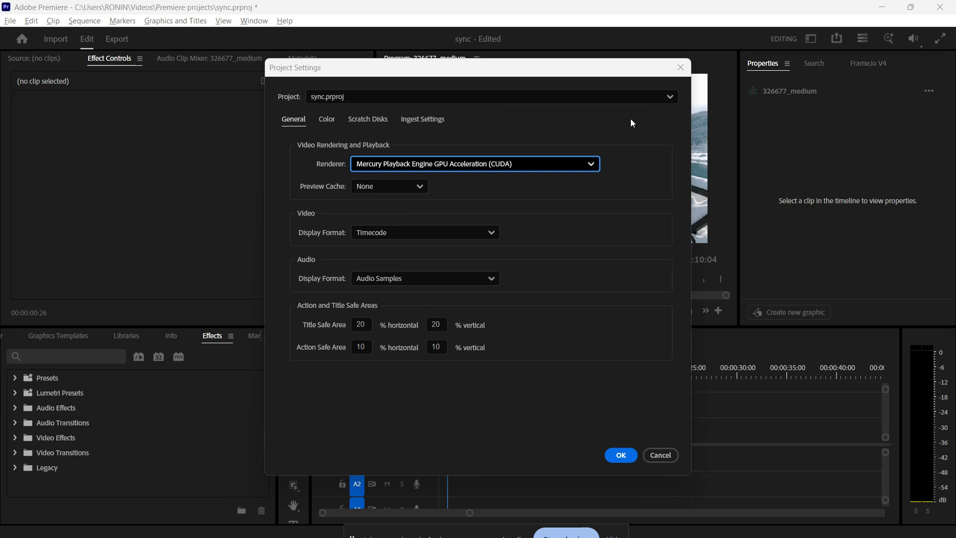
click(663, 456)
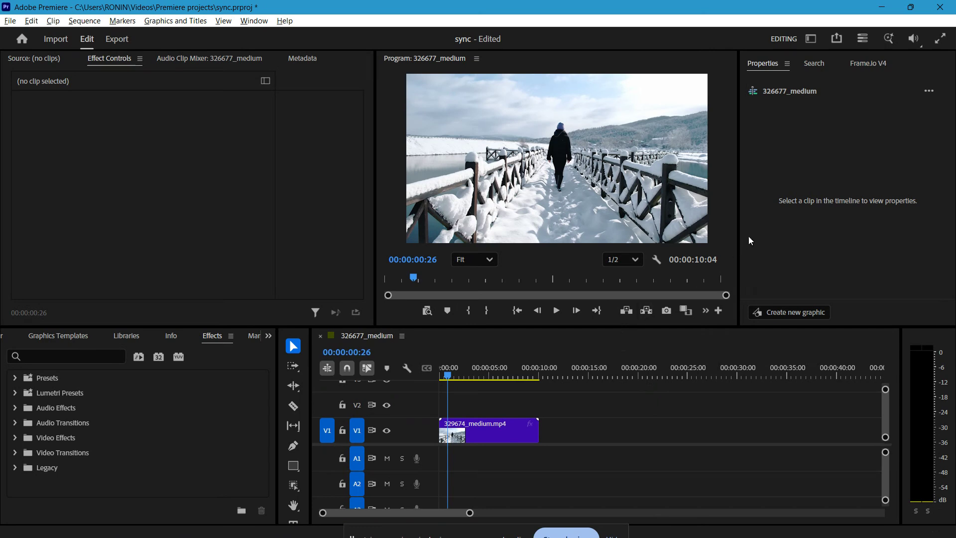
Enlarge the Program monitor by widening it and slightly increasing its height.
drag(740, 246, 788, 253)
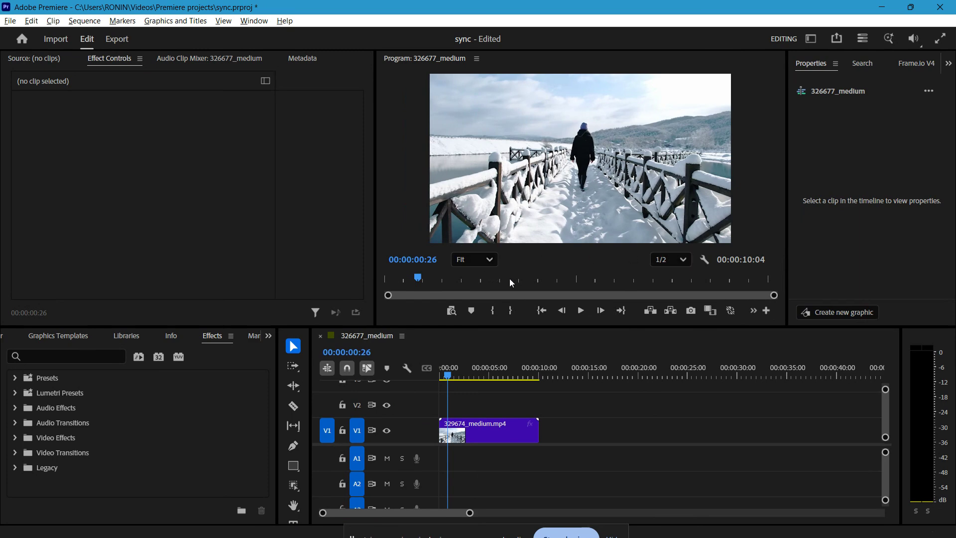
drag(587, 326, 590, 336)
Try a 1/4 playback resolution in the Program monitor and set it back to 1/2.
click(680, 269)
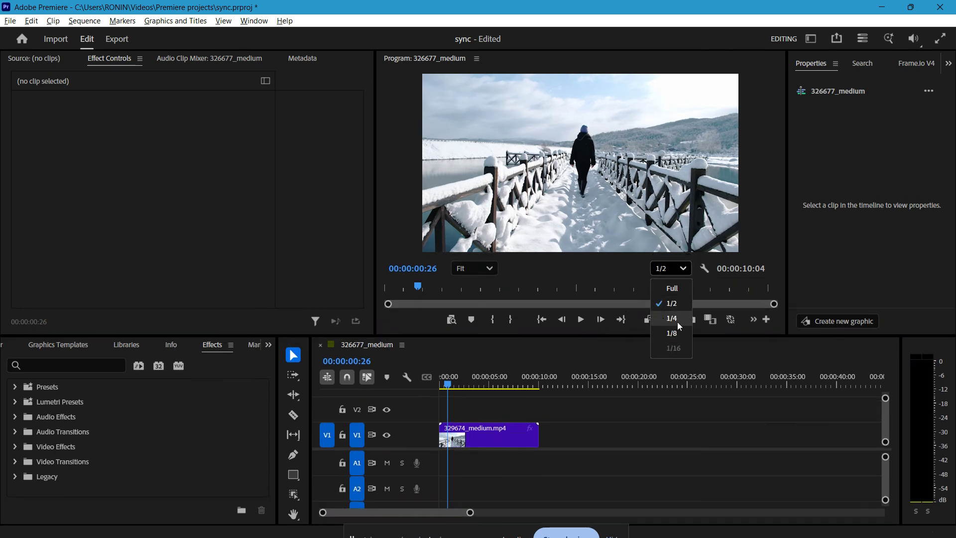
click(674, 321)
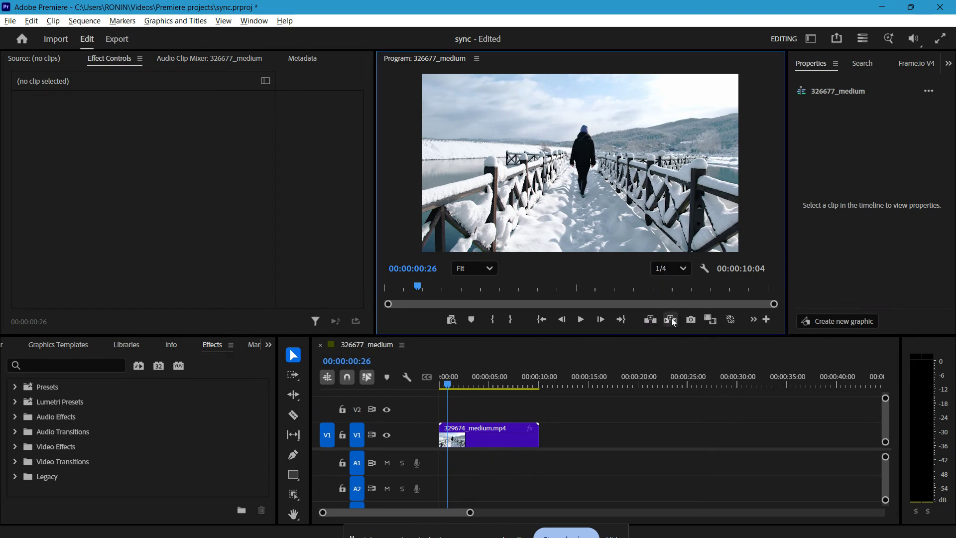
click(671, 269)
click(676, 291)
Mark In at 00:00:00:00 and Out at 00:00:09:29 around the clip and render that range of the sequence.
drag(453, 386, 440, 385)
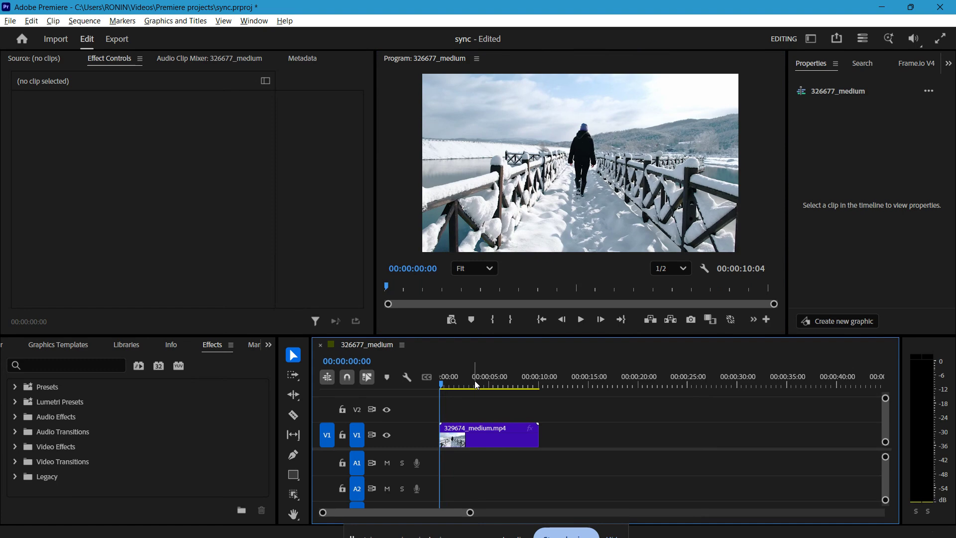
drag(477, 383, 540, 393)
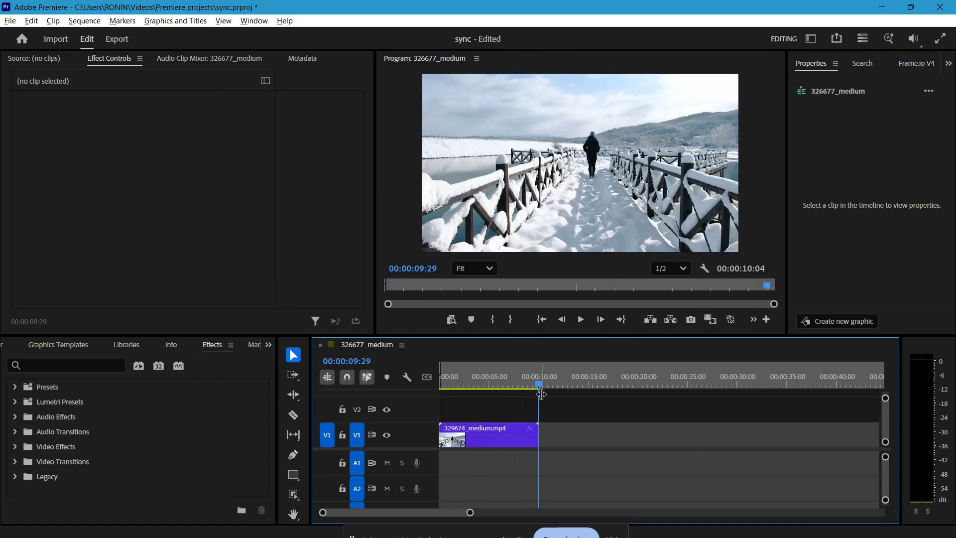
click(83, 21)
click(190, 64)
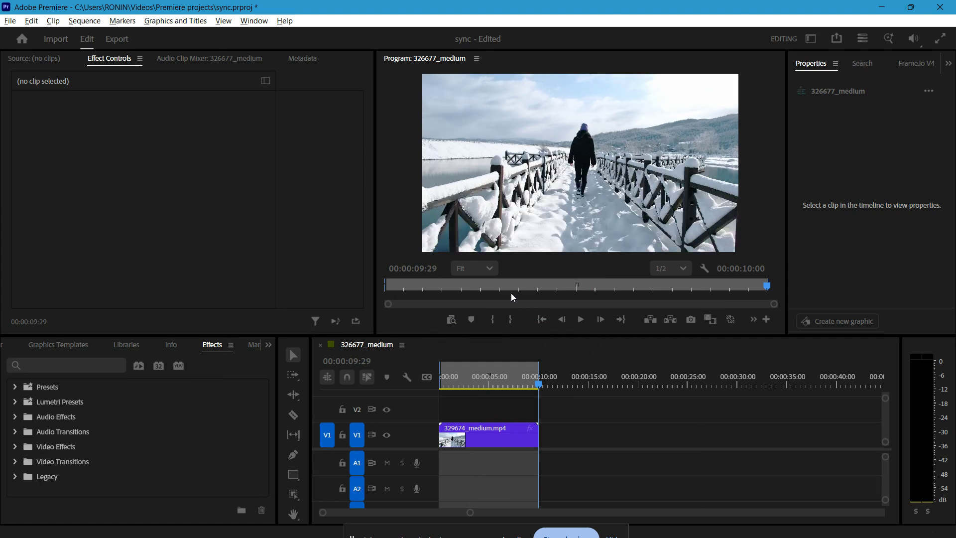
click(524, 369)
click(524, 369)
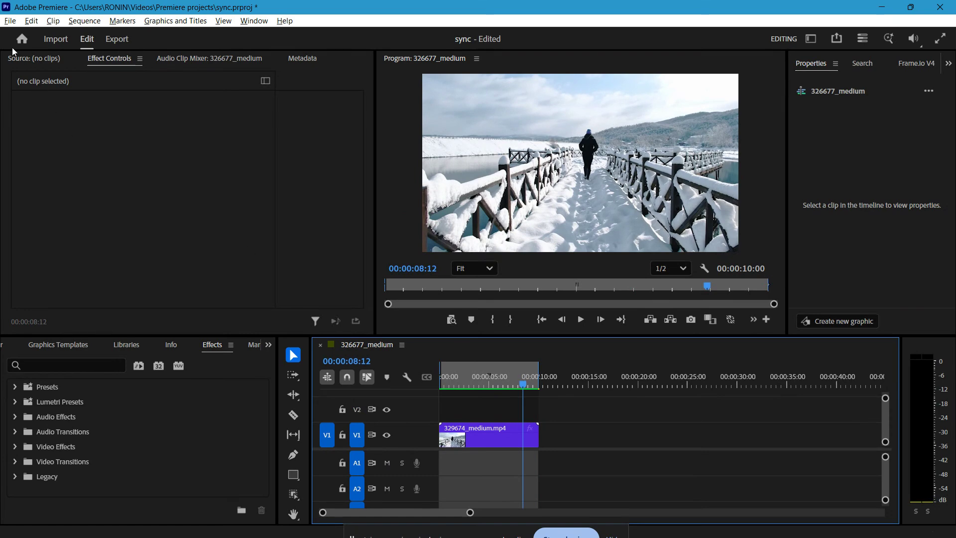
Create a new project named Untitled in the Premiere projects folder without a template and skip importing media.
click(10, 22)
mouse_move(85, 36)
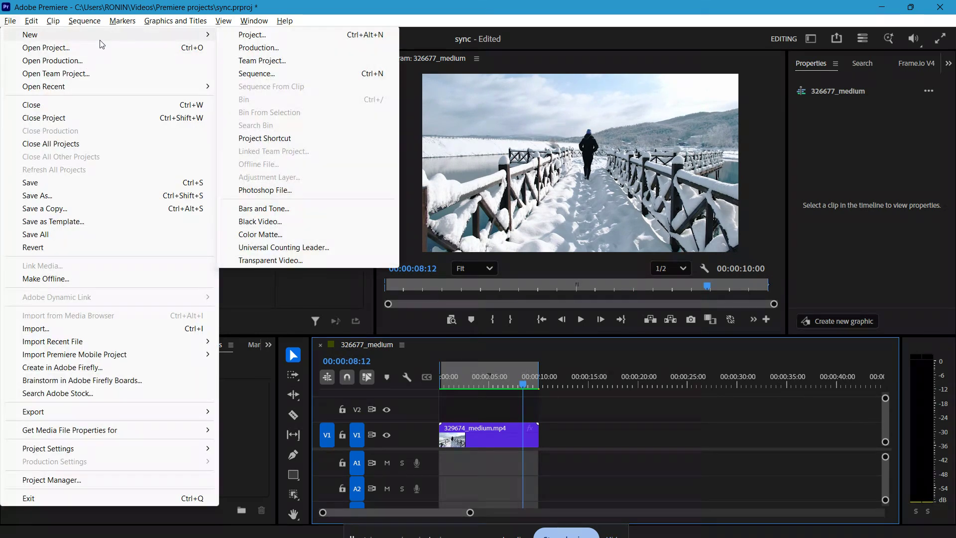
click(273, 36)
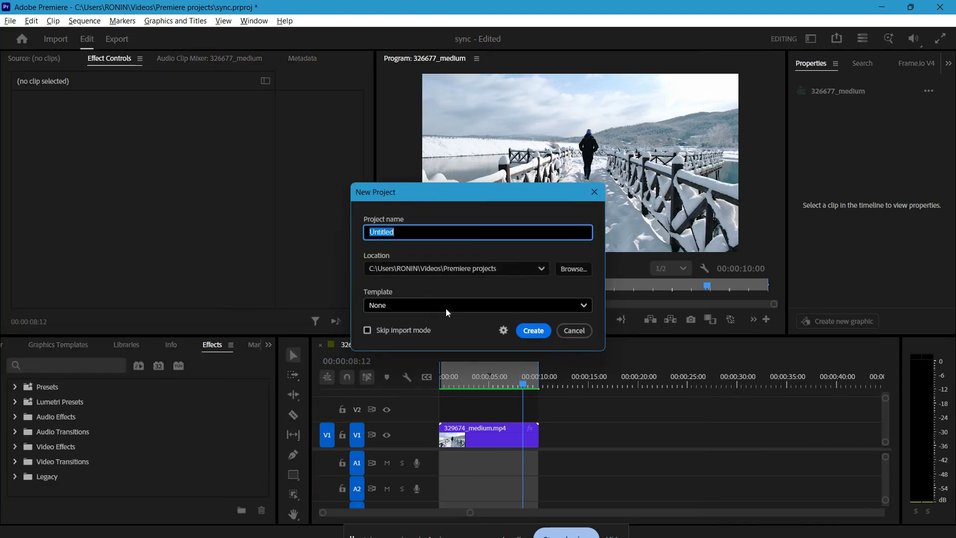
click(525, 332)
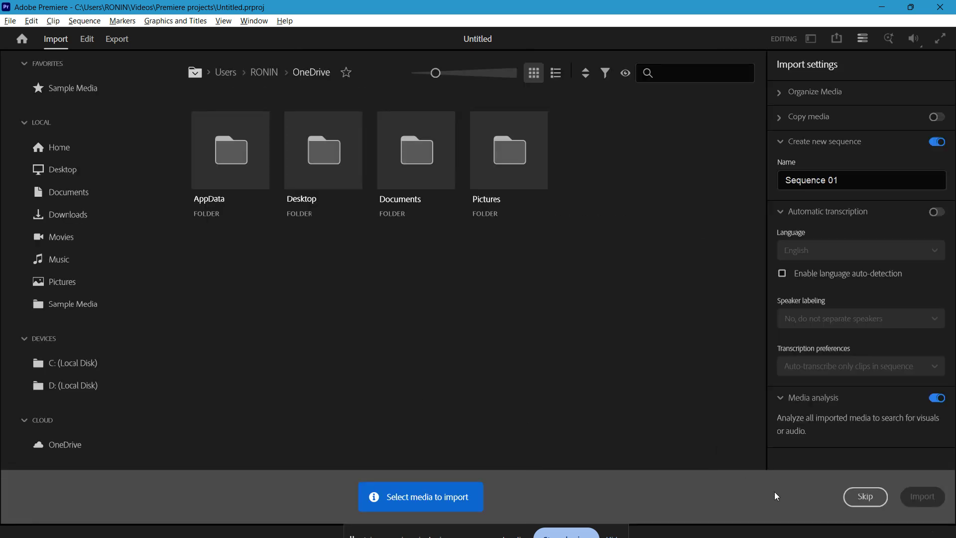
click(865, 496)
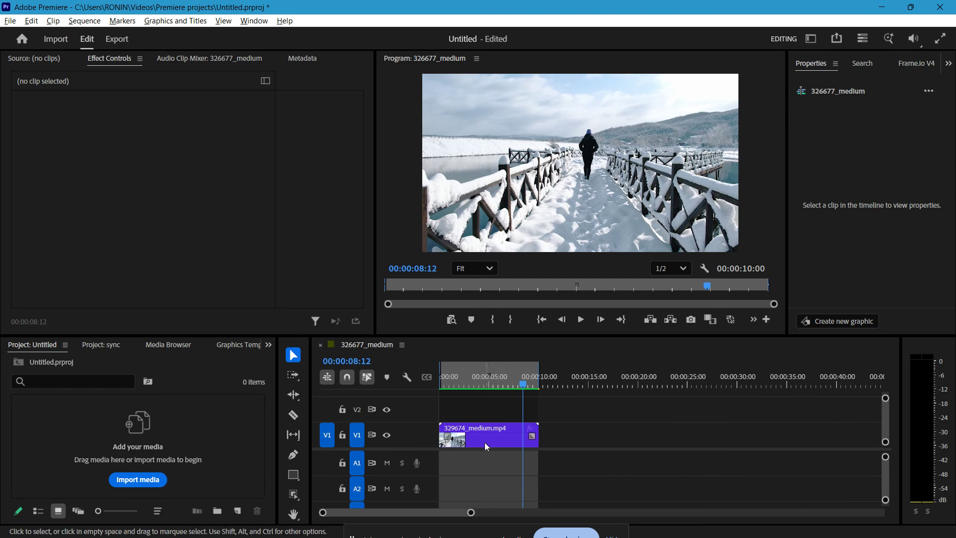
Copy the timeline clip 329674_medium.mp4 into the Untitled project and compare its contents with the sync project.
click(490, 436)
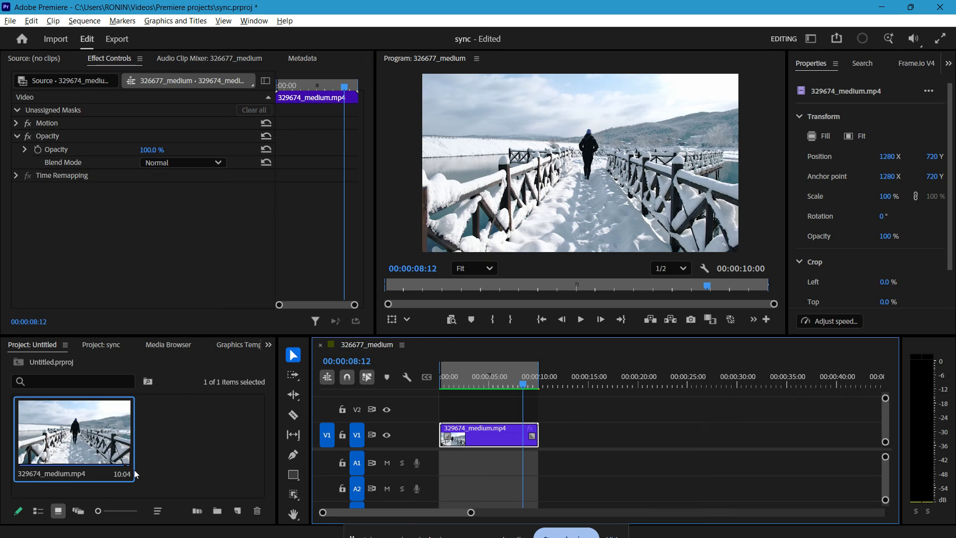
click(96, 346)
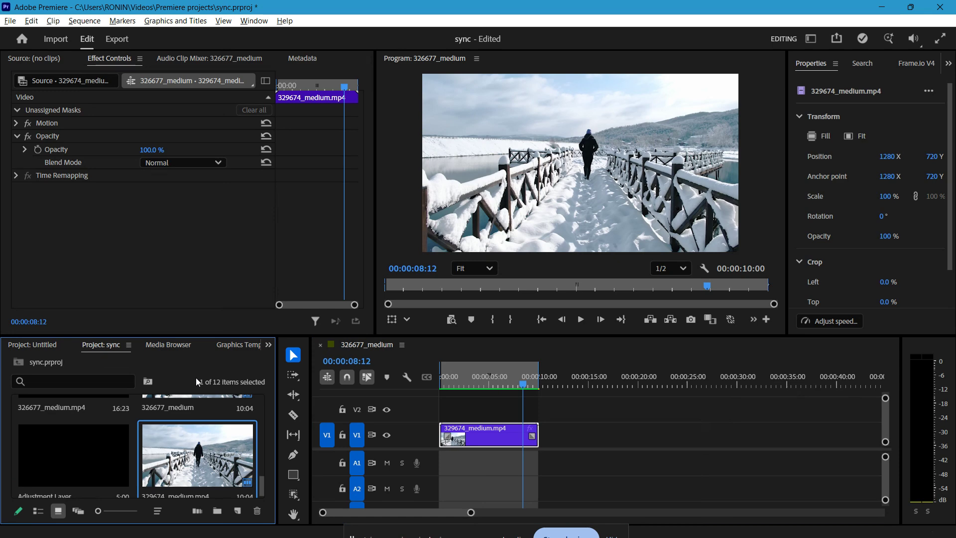
click(50, 345)
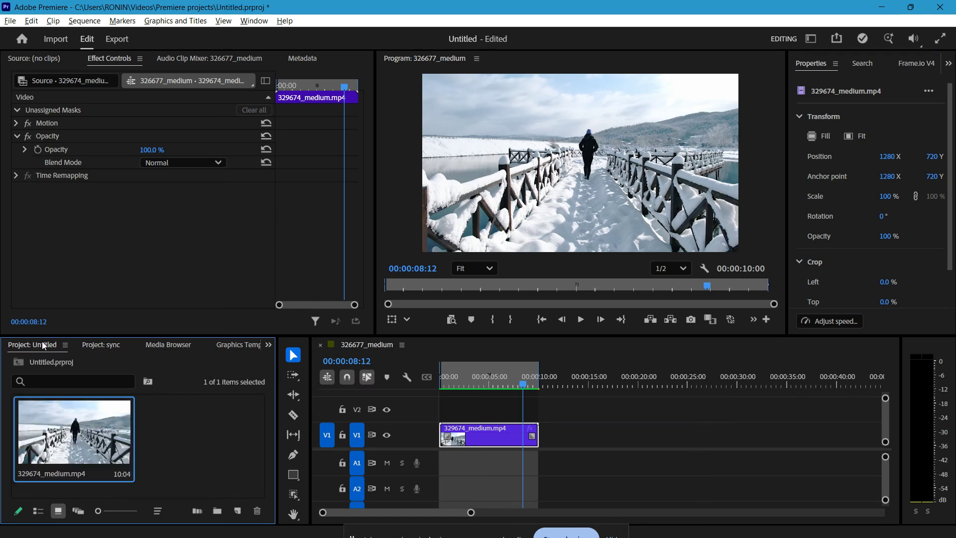
click(106, 350)
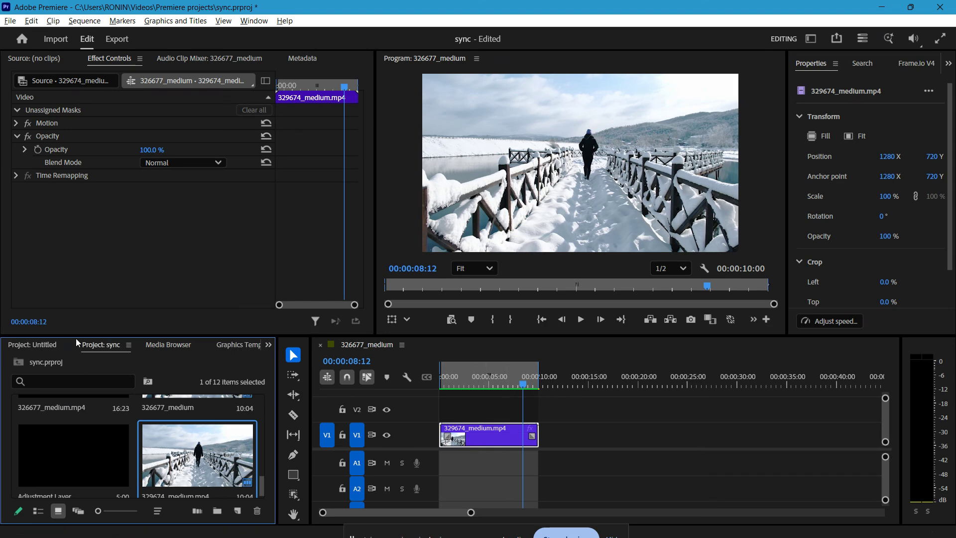
click(47, 348)
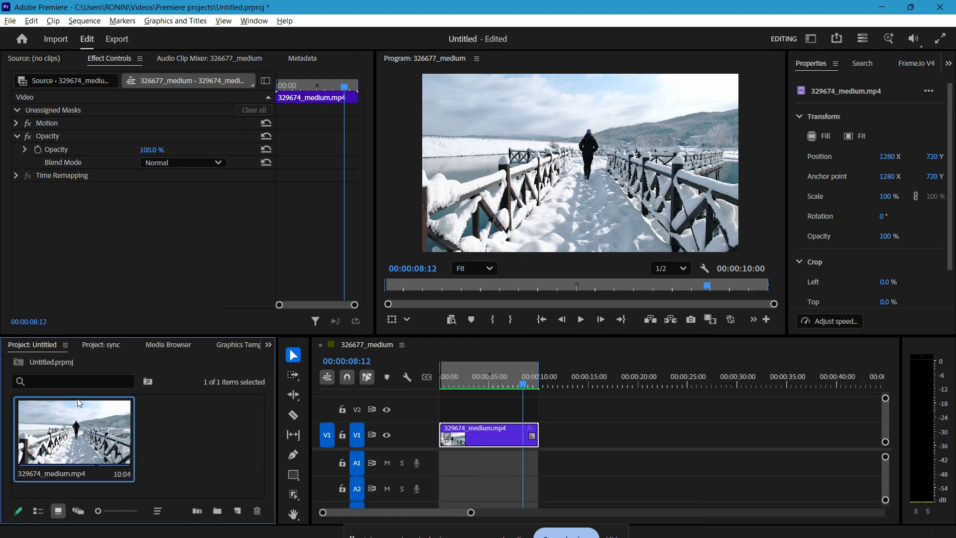
click(93, 349)
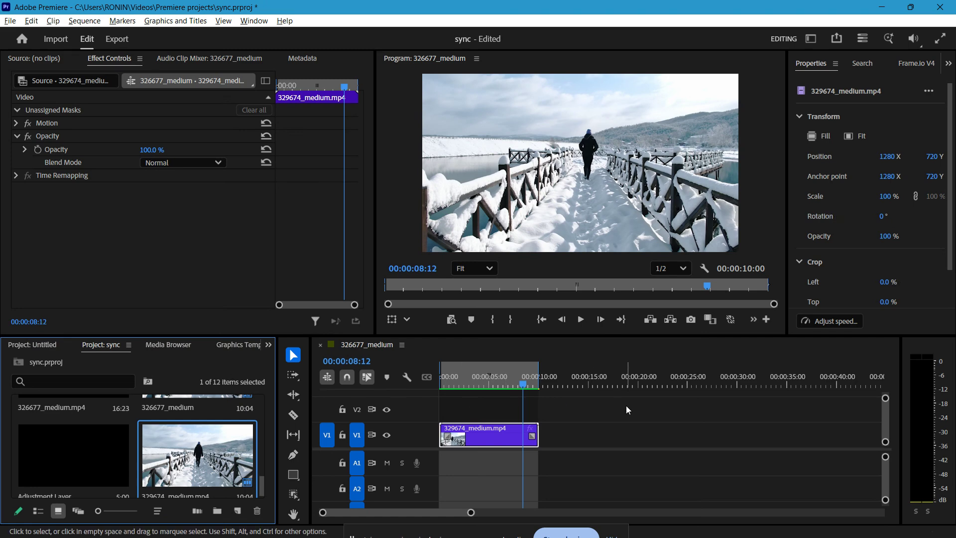